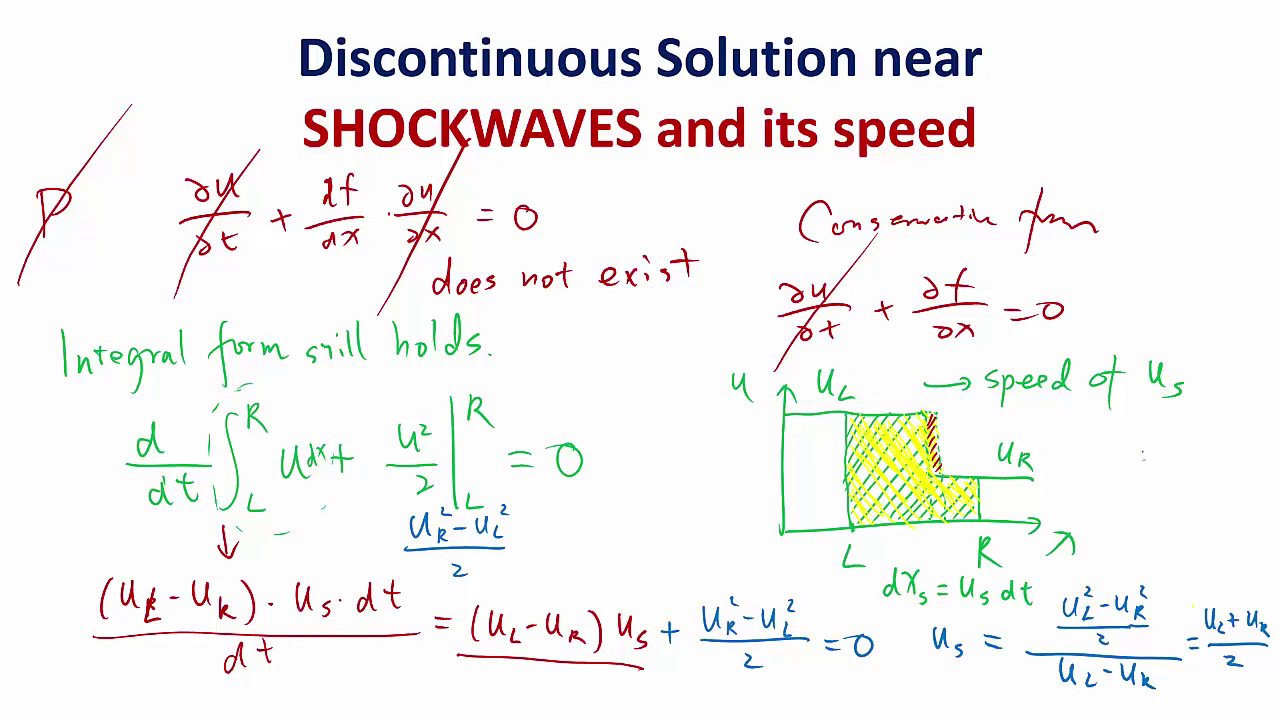
# Switch to MATLAB and close all open figures with the close all command.
pyautogui.hotkey('alt', 'Tab')
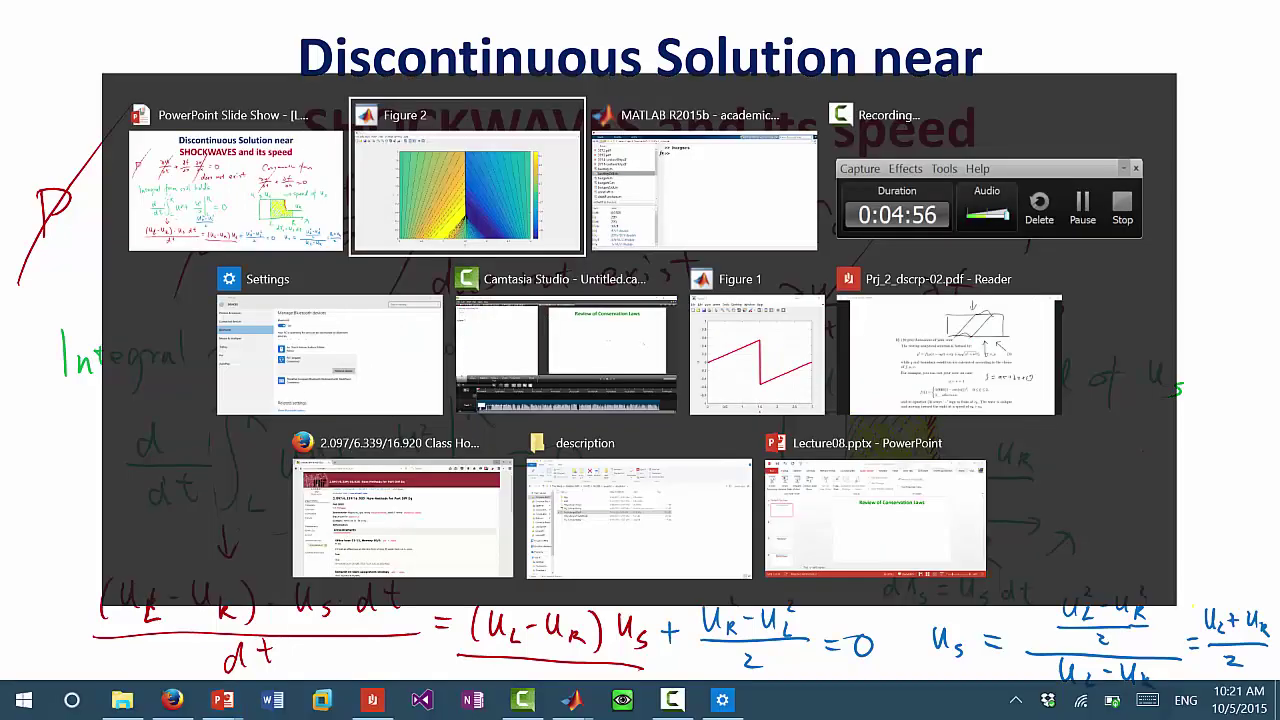
pyautogui.write('close all')
pyautogui.press('Return')
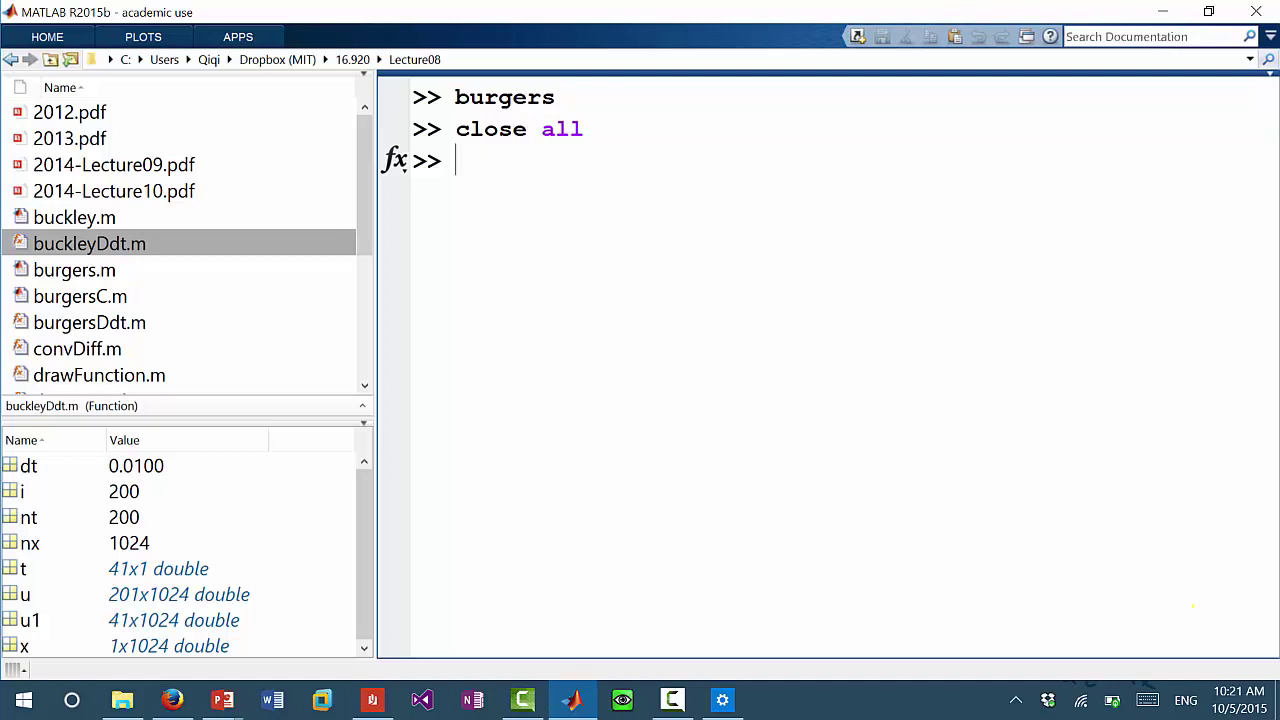
# Rerun the burgers script from the command history.
pyautogui.press('Up')
pyautogui.press('Up')
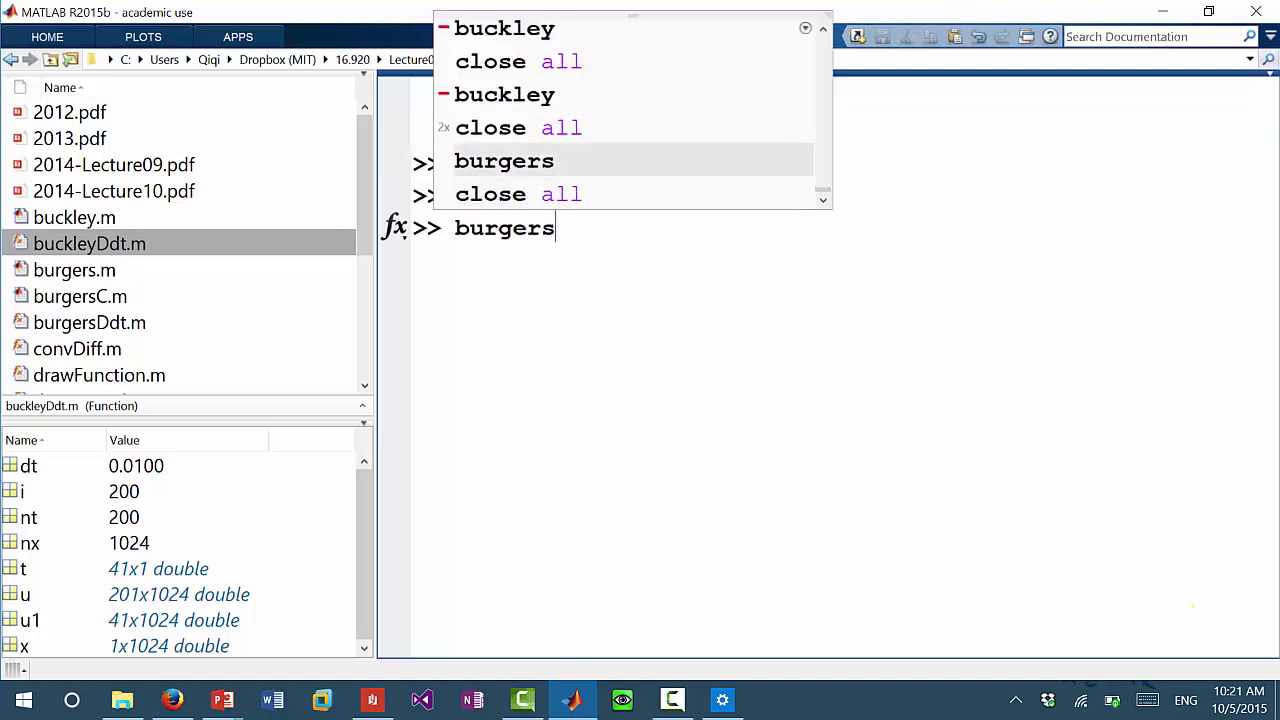
pyautogui.press('Return')
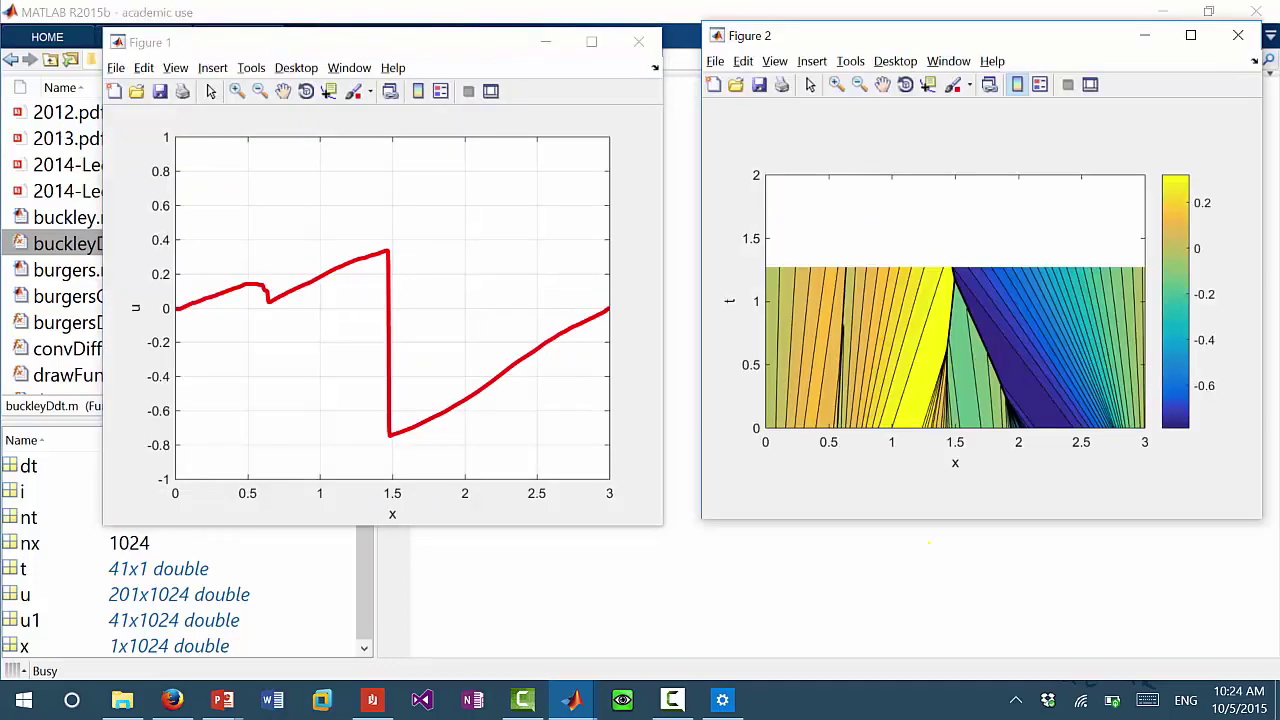
# Interrupt the running burgers simulation and return to an empty command prompt.
pyautogui.hotkey('ctrl', 'c')
pyautogui.press('Return')
pyautogui.press('Return')
pyautogui.write('clos')
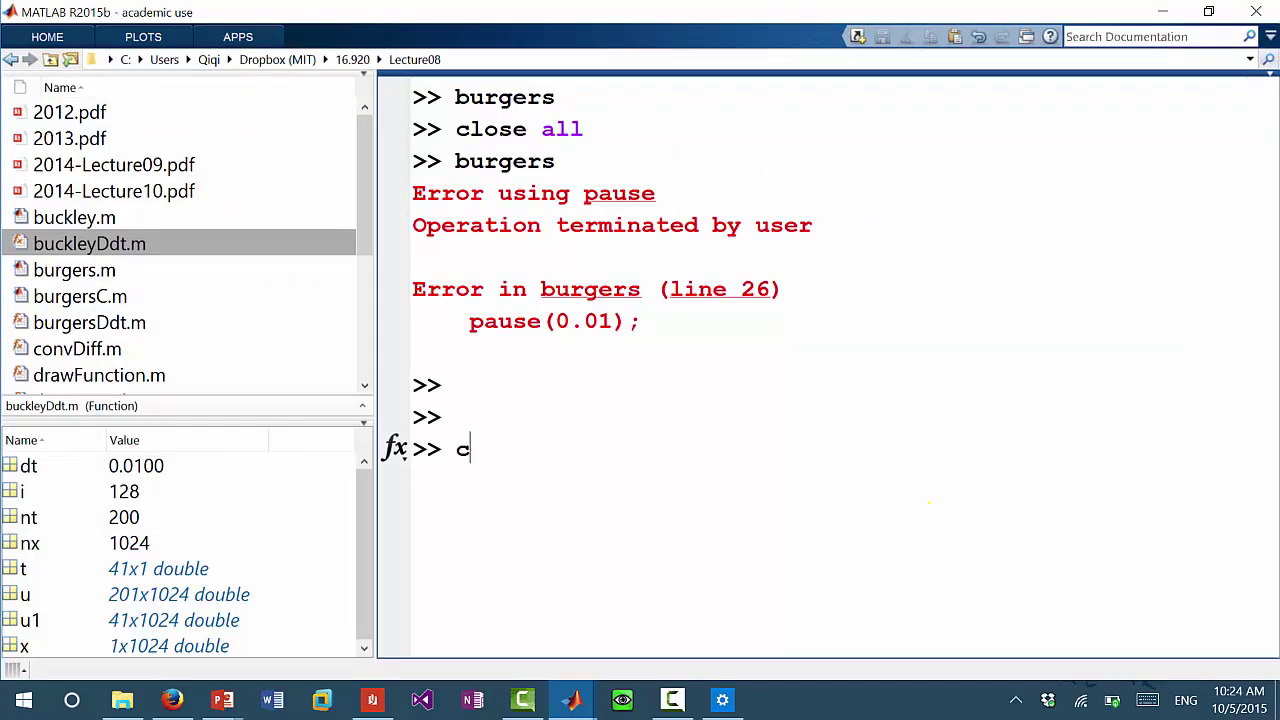
pyautogui.press('BackSpace')
pyautogui.press('BackSpace')
pyautogui.press('BackSpace')
pyautogui.press('BackSpace')
# Run burgers again and draw an initial profile from about u0 = 0.22 at x = 0, positive until about x = 1.5, then negative to x = 3.
pyautogui.press('Up')
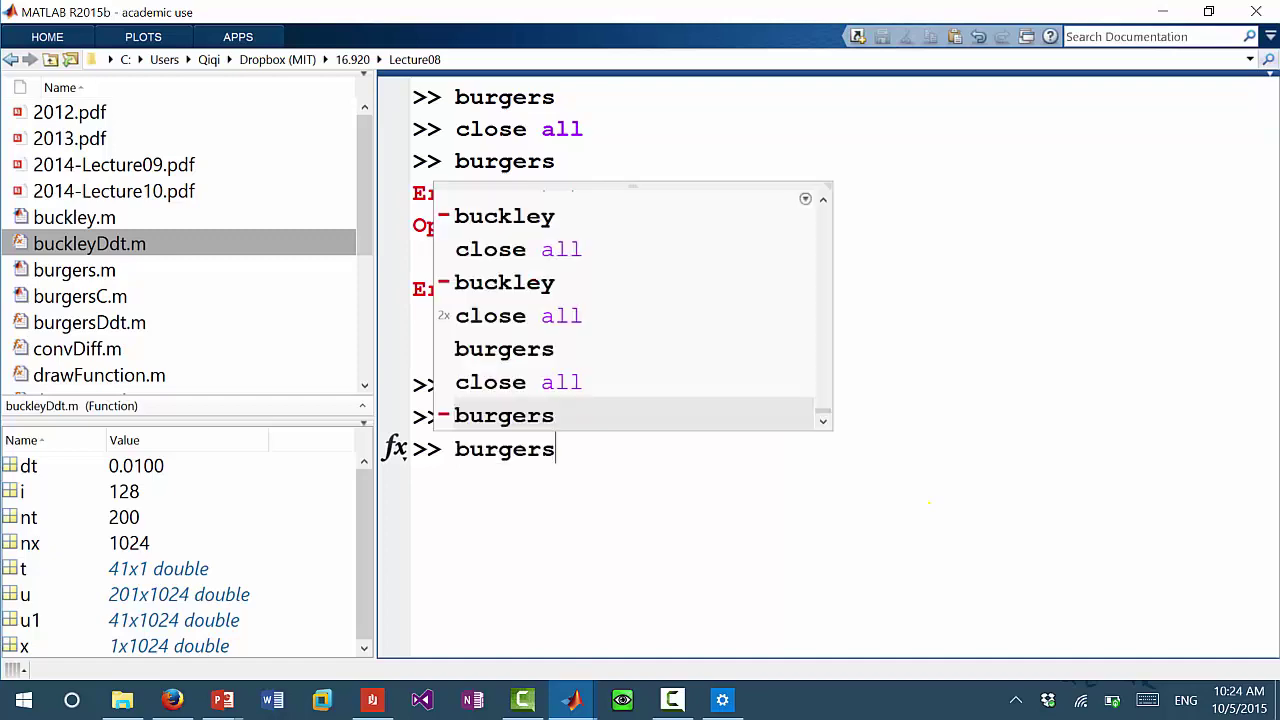
pyautogui.press('Return')
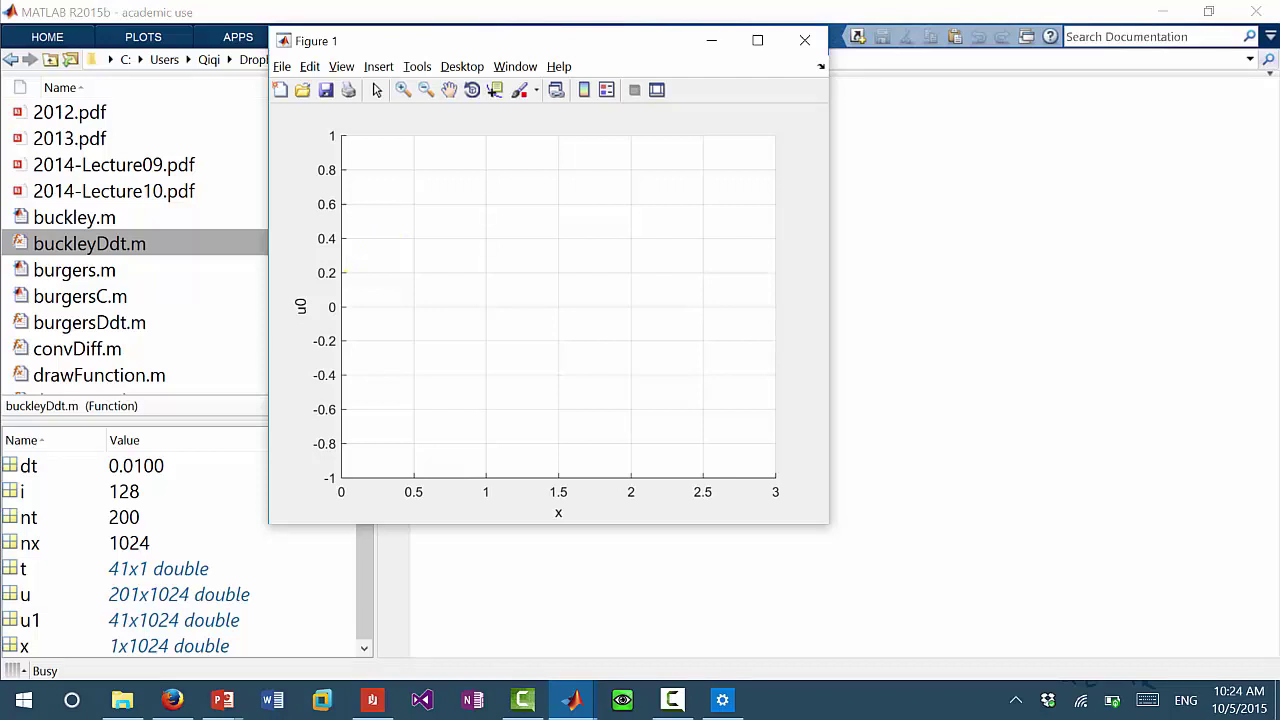
pyautogui.moveTo(344, 270); pyautogui.dragTo(487, 247)
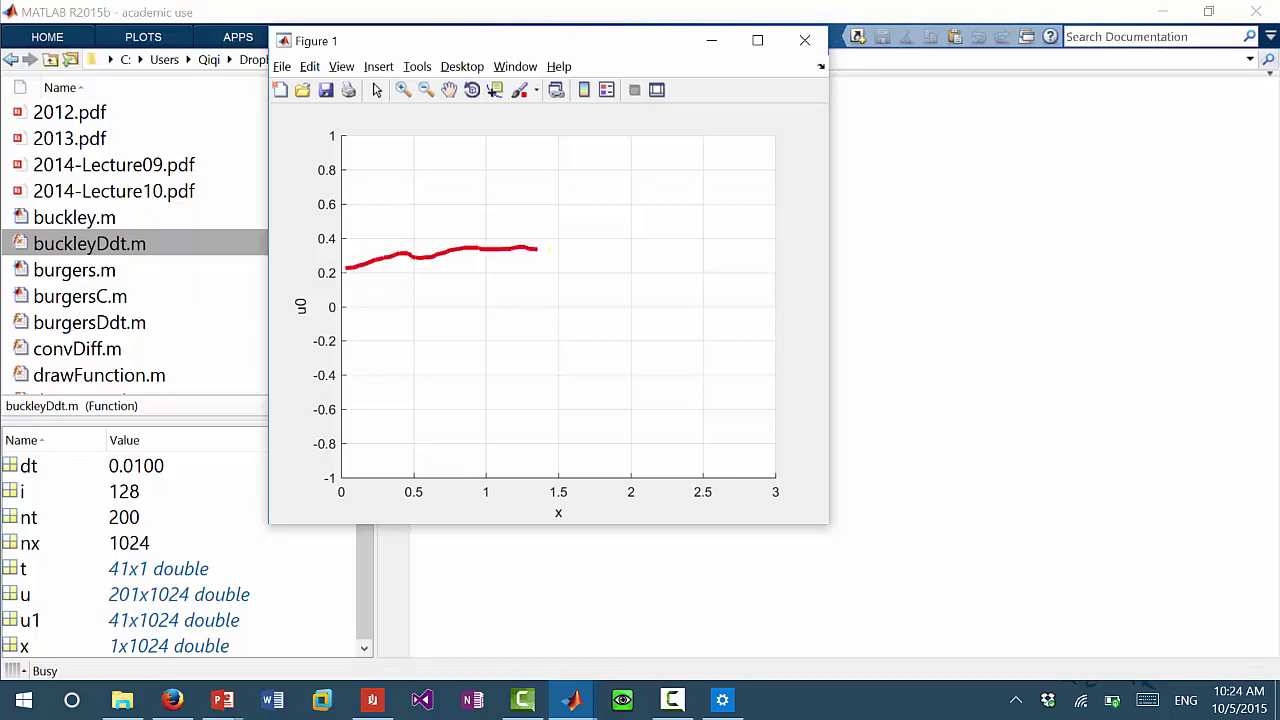
pyautogui.moveTo(561, 272)
pyautogui.mouseDown()
pyautogui.moveTo(587, 365)
pyautogui.moveTo(620, 399)
pyautogui.moveTo(790, 398)
pyautogui.mouseUp()
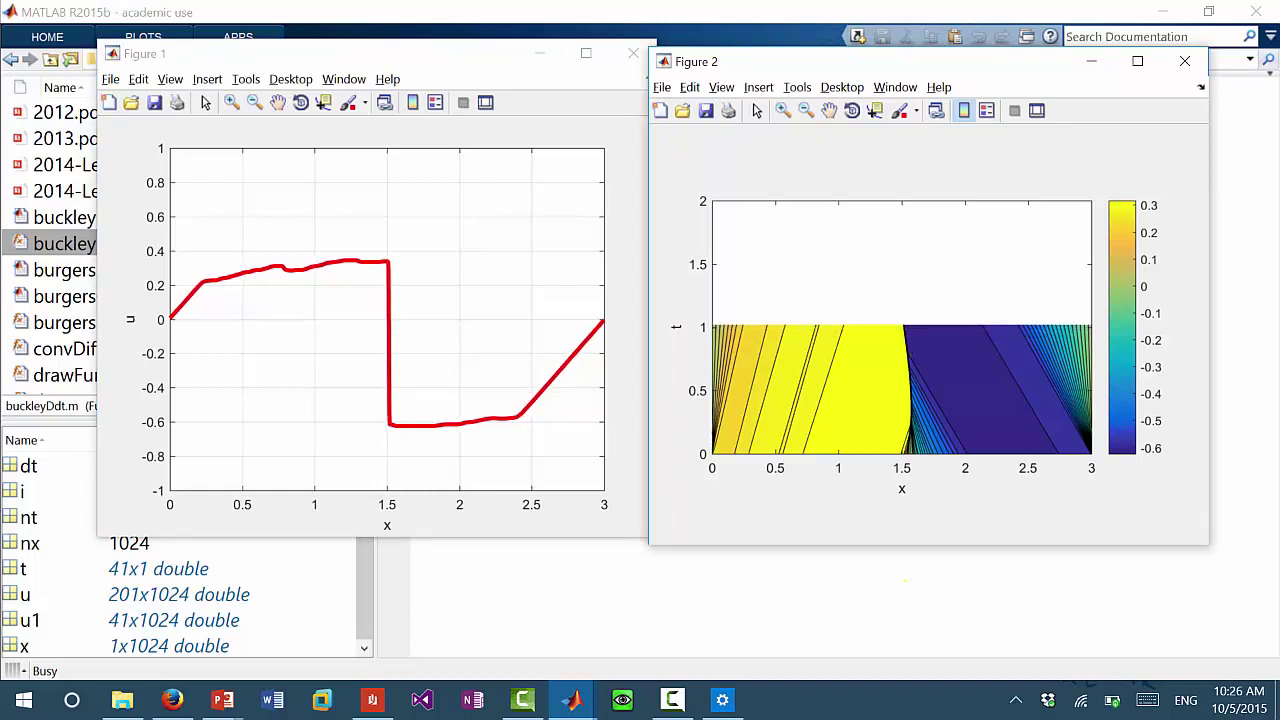
# Stop the simulation of the drawn step-like profile and restart the burgers script.
pyautogui.click(905, 580)
pyautogui.hotkey('ctrl', 'c')
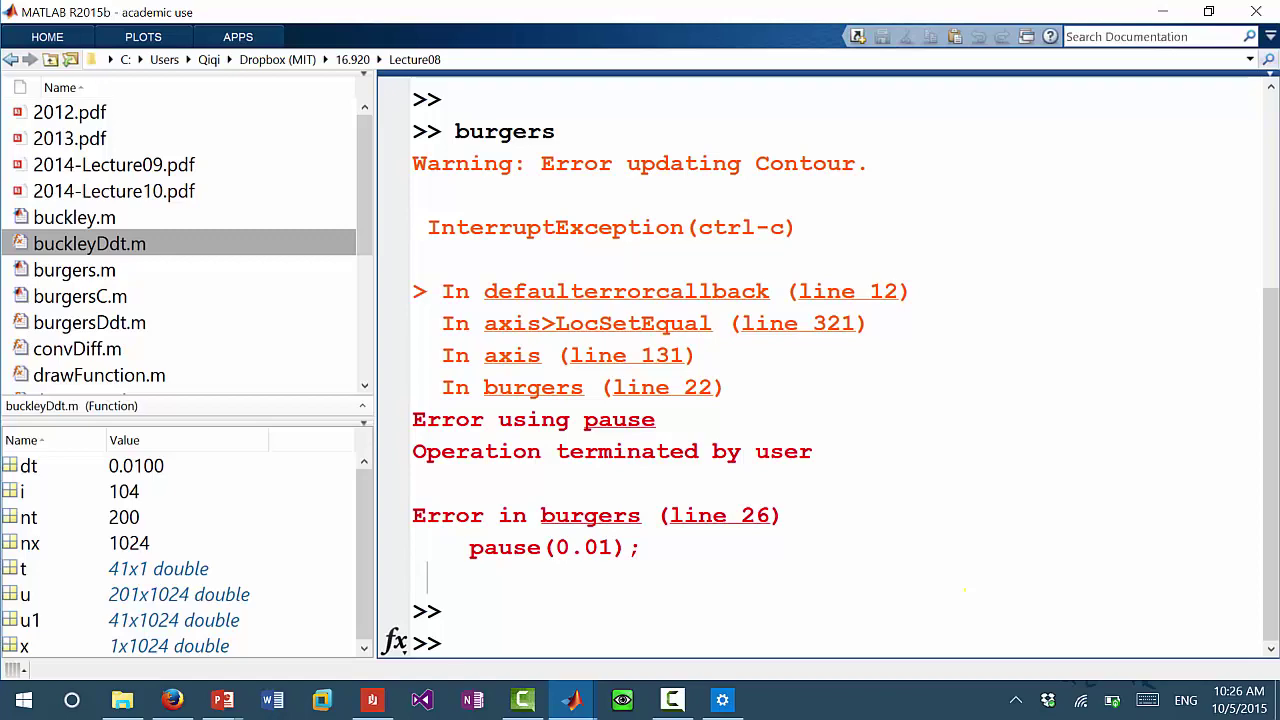
pyautogui.press('Up')
pyautogui.press('Return')
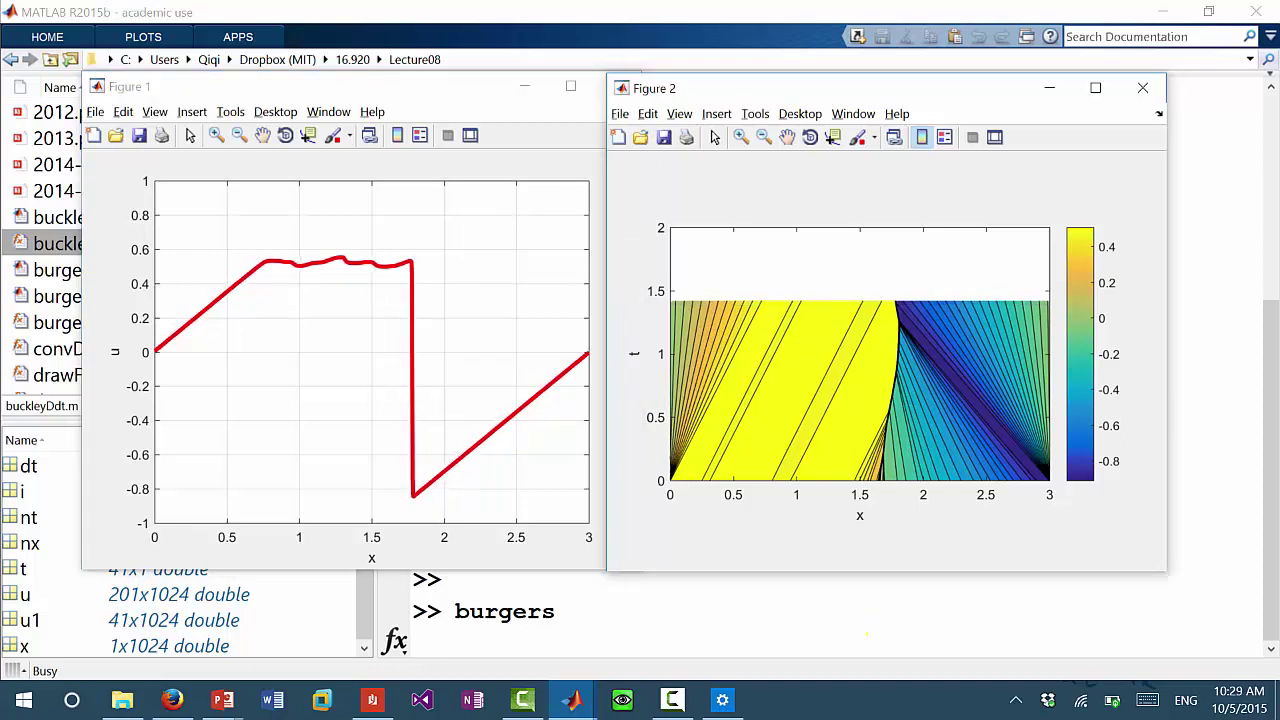
# Interrupt the current simulation and run burgers once more, moving the contour figure clear of the line plot.
pyautogui.hotkey('alt', 'Tab')
pyautogui.hotkey('ctrl', 'c')
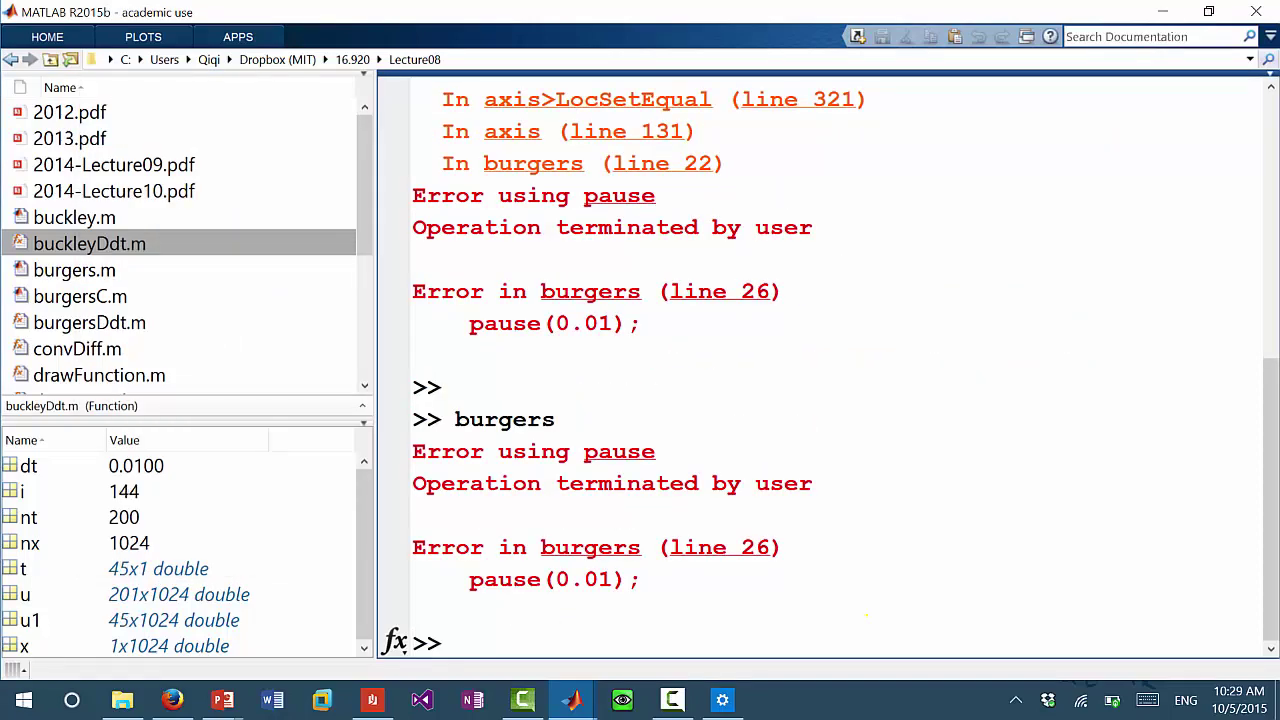
pyautogui.press('Up')
pyautogui.press('Return')
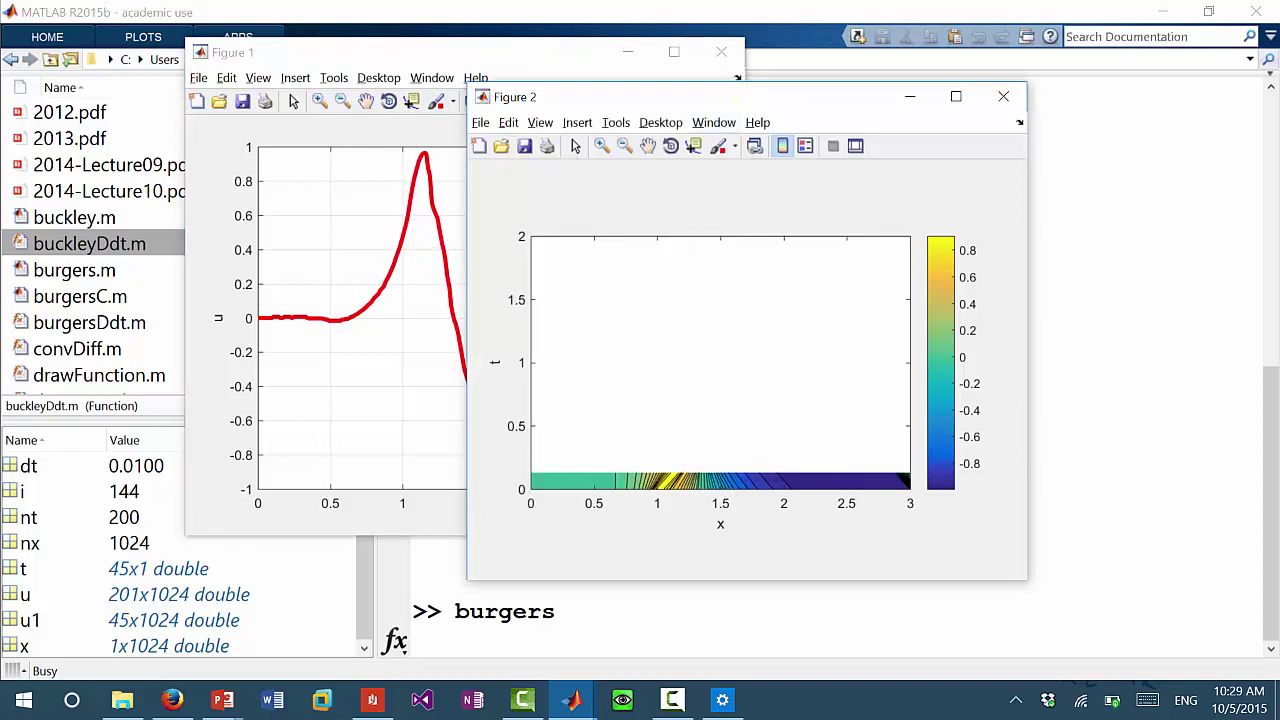
pyautogui.moveTo(829, 96); pyautogui.dragTo(1055, 103)
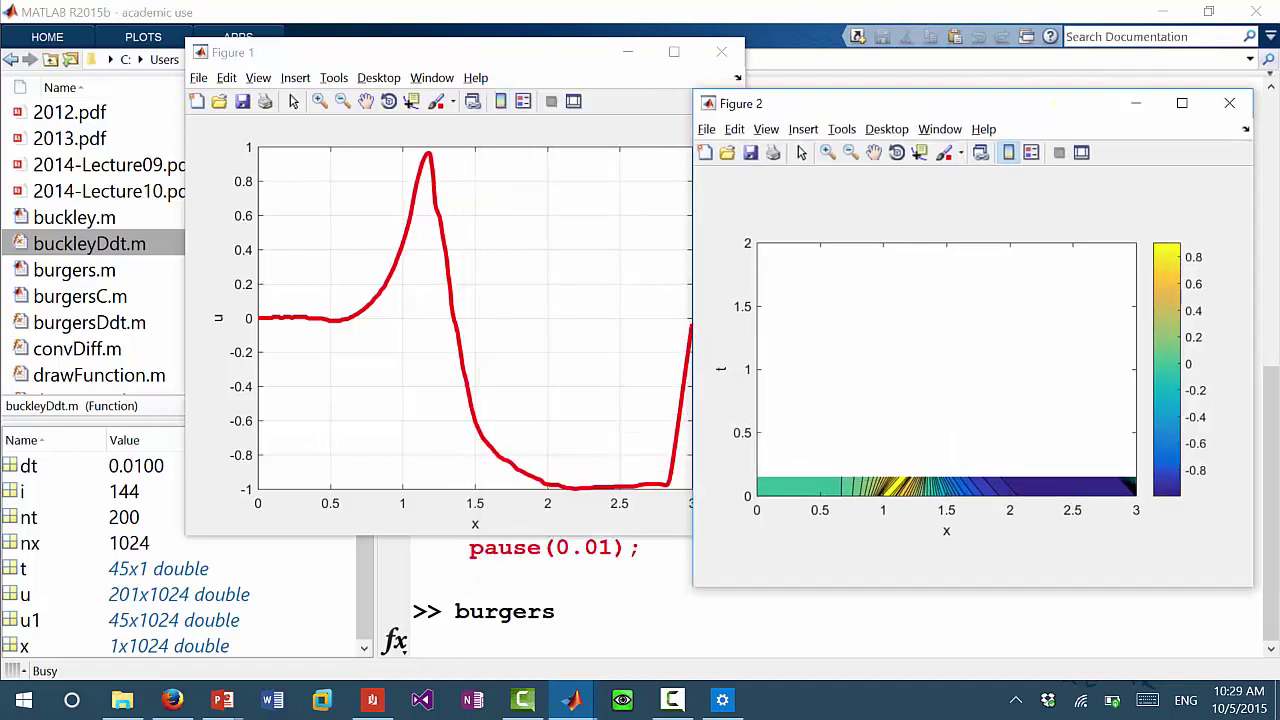
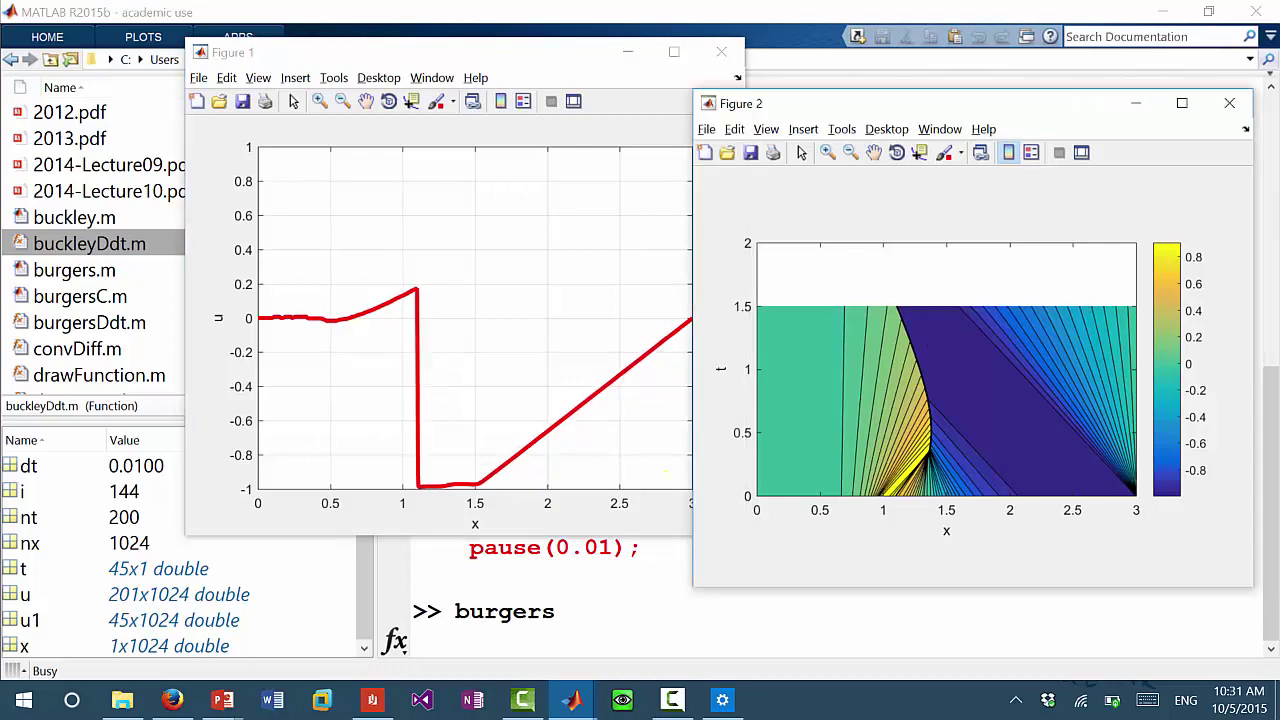
# Stop the simulation and return to the PowerPoint slide show, advancing to the next blank slide.
pyautogui.hotkey('ctrl', 'c')
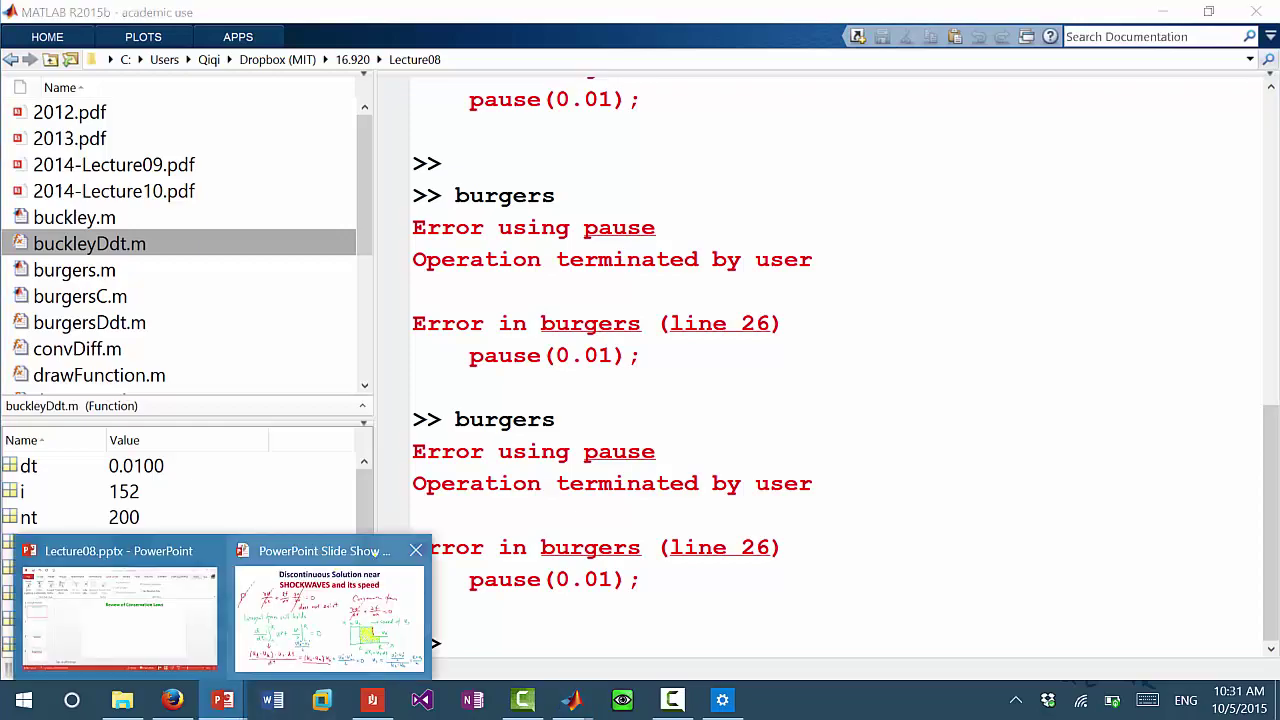
pyautogui.click(330, 615)
pyautogui.press('Right')
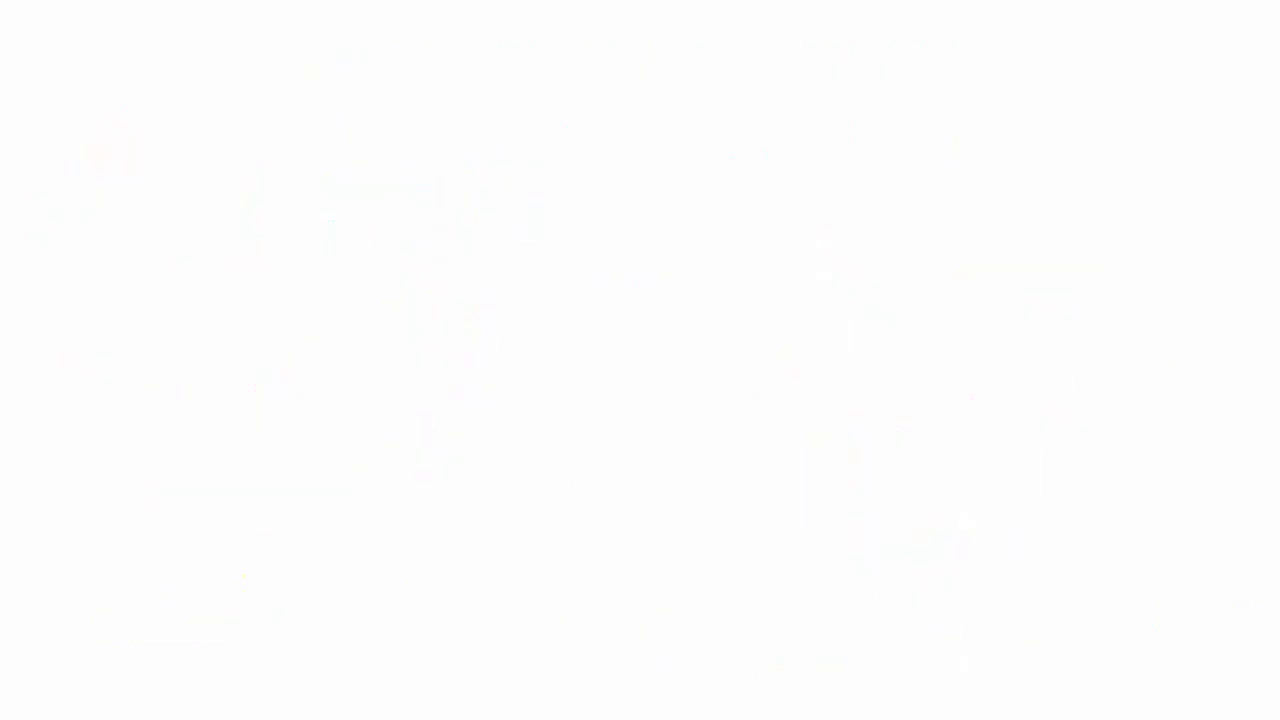
# Handwrite the start of the integral conservation law on the blank slide: d/dt of the integral from L to R of u dx + f(u).
pyautogui.moveTo(146, 46)
pyautogui.mouseDown()
pyautogui.moveTo(163, 78)
pyautogui.moveTo(130, 118)
pyautogui.moveTo(148, 114)
pyautogui.mouseUp()
pyautogui.moveTo(199, 41)
pyautogui.mouseDown()
pyautogui.moveTo(165, 137)
pyautogui.moveTo(216, 127)
pyautogui.mouseUp()
pyautogui.moveTo(210, 30); pyautogui.dragTo(247, 85)
pyautogui.moveTo(281, 74)
pyautogui.mouseDown()
pyautogui.moveTo(276, 89)
pyautogui.moveTo(288, 89)
pyautogui.mouseUp()
pyautogui.moveTo(299, 62); pyautogui.dragTo(313, 87)
pyautogui.moveTo(312, 62); pyautogui.dragTo(300, 88)
pyautogui.moveTo(362, 55); pyautogui.dragTo(351, 86)
pyautogui.moveTo(423, 40)
pyautogui.mouseDown()
pyautogui.moveTo(398, 92)
pyautogui.moveTo(426, 59)
pyautogui.mouseUp()
pyautogui.moveTo(434, 52); pyautogui.dragTo(430, 78)
pyautogui.moveTo(441, 58); pyautogui.dragTo(454, 74)
pyautogui.moveTo(459, 47); pyautogui.dragTo(460, 77)
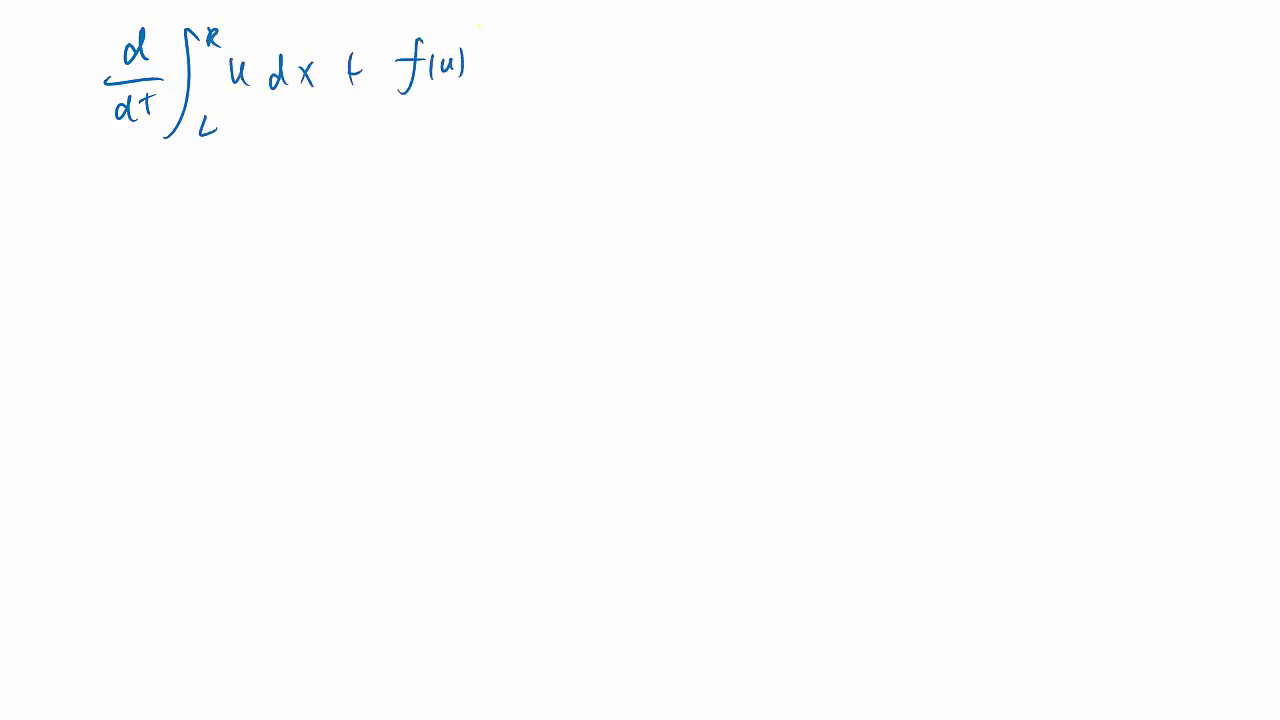
# Complete the equation with an evaluation bar from L to R after f(u) and = 0, and touch up the plus sign.
pyautogui.moveTo(482, 26); pyautogui.dragTo(478, 144)
pyautogui.moveTo(493, 114)
pyautogui.mouseDown()
pyautogui.moveTo(497, 142)
pyautogui.moveTo(513, 127)
pyautogui.mouseUp()
pyautogui.moveTo(498, 42)
pyautogui.mouseDown()
pyautogui.moveTo(503, 29)
pyautogui.moveTo(566, 70)
pyautogui.mouseUp()
pyautogui.moveTo(548, 85); pyautogui.dragTo(580, 84)
pyautogui.moveTo(598, 72)
pyautogui.mouseDown()
pyautogui.moveTo(588, 92)
pyautogui.moveTo(606, 76)
pyautogui.mouseUp()
pyautogui.moveTo(338, 72); pyautogui.dragTo(360, 70)
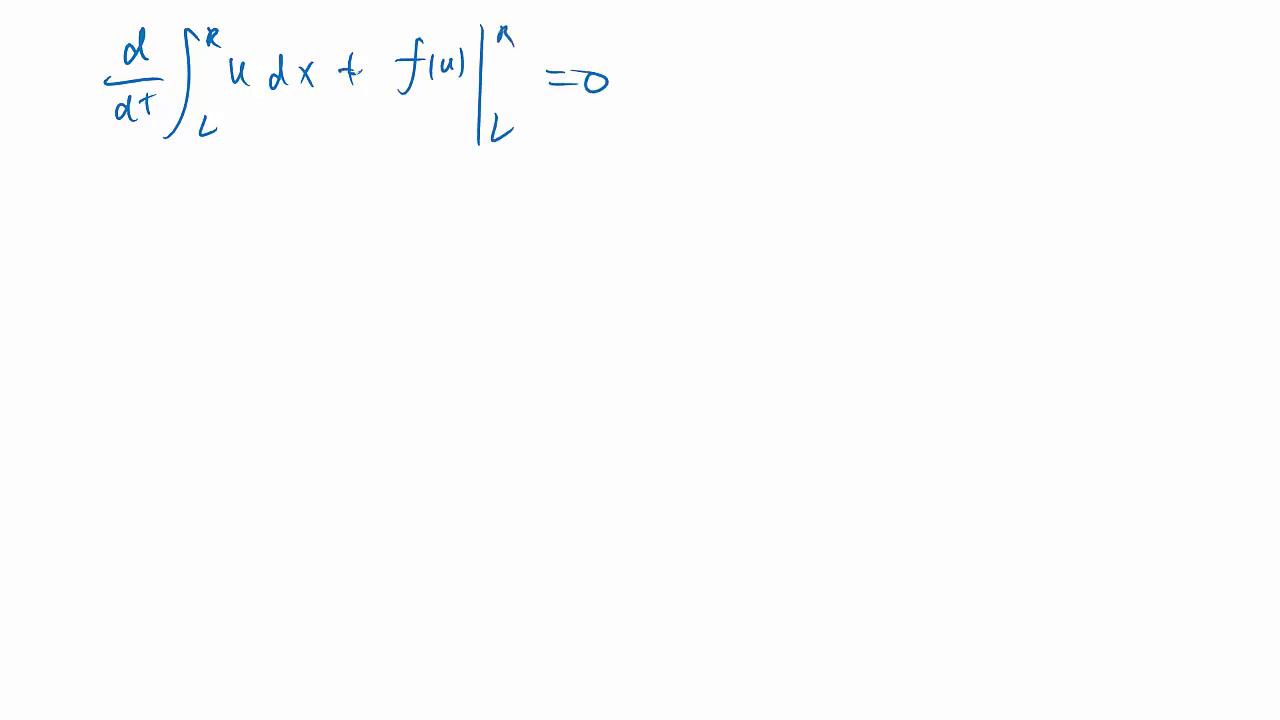